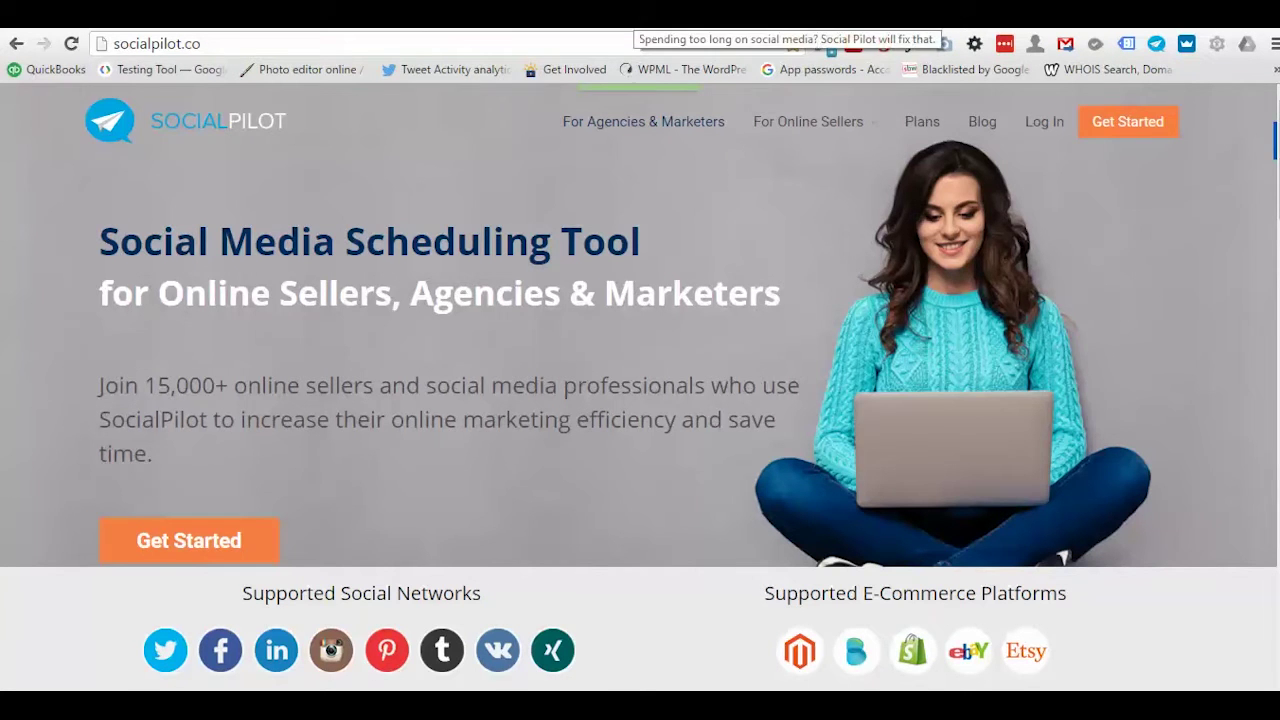
Step: Open the digital-marketing-courses.com article about Social Pilot and read through its how-to sections
left_click(650, 12)
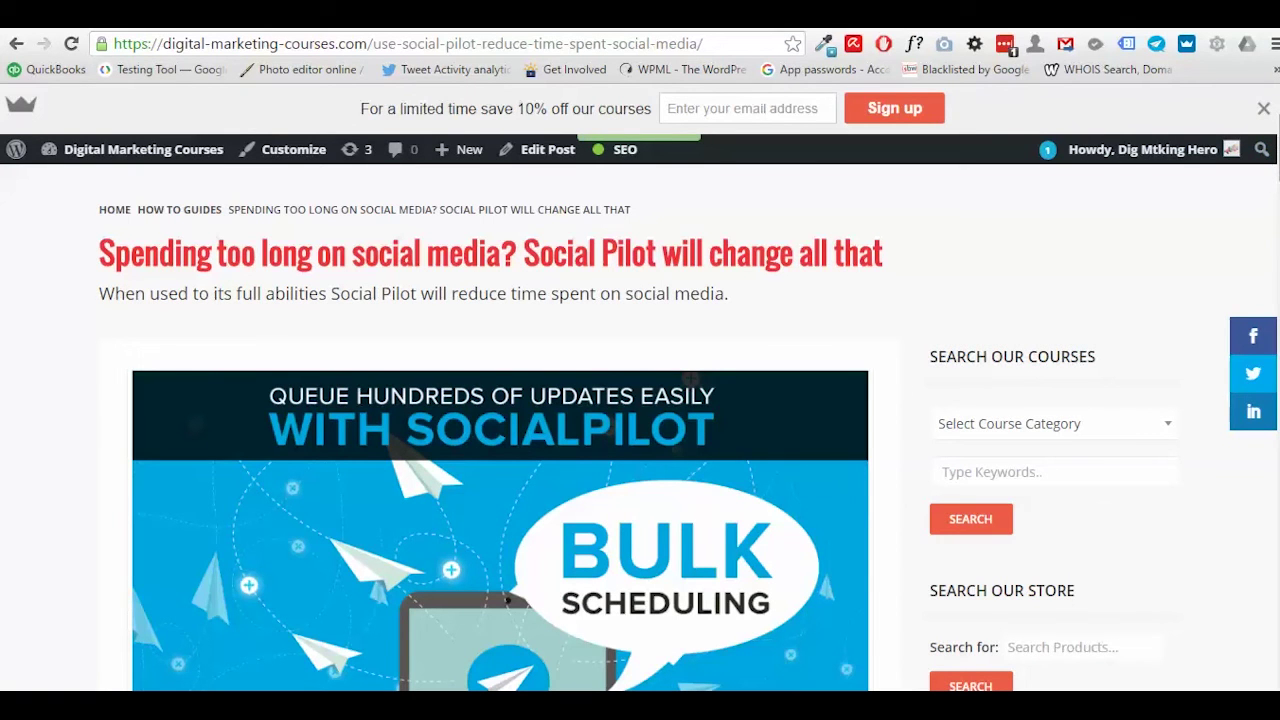
scroll(640, 430, "down", 2)
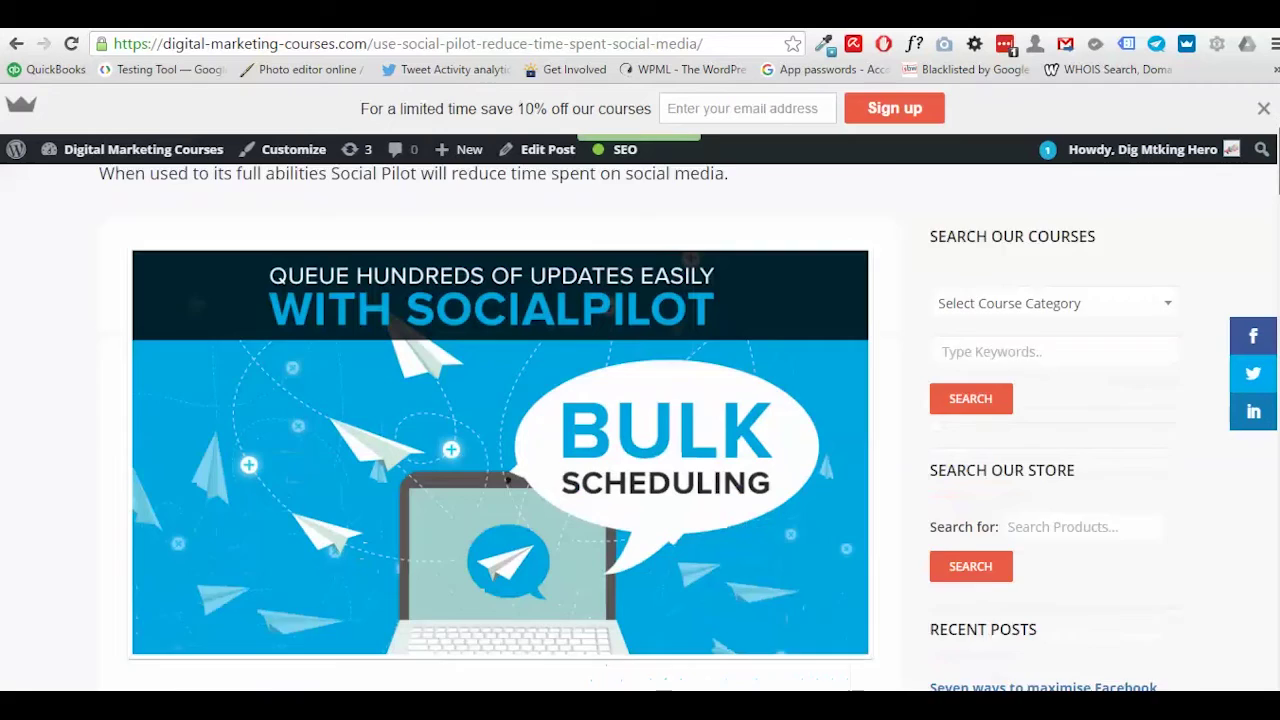
scroll(640, 430, "down", 4)
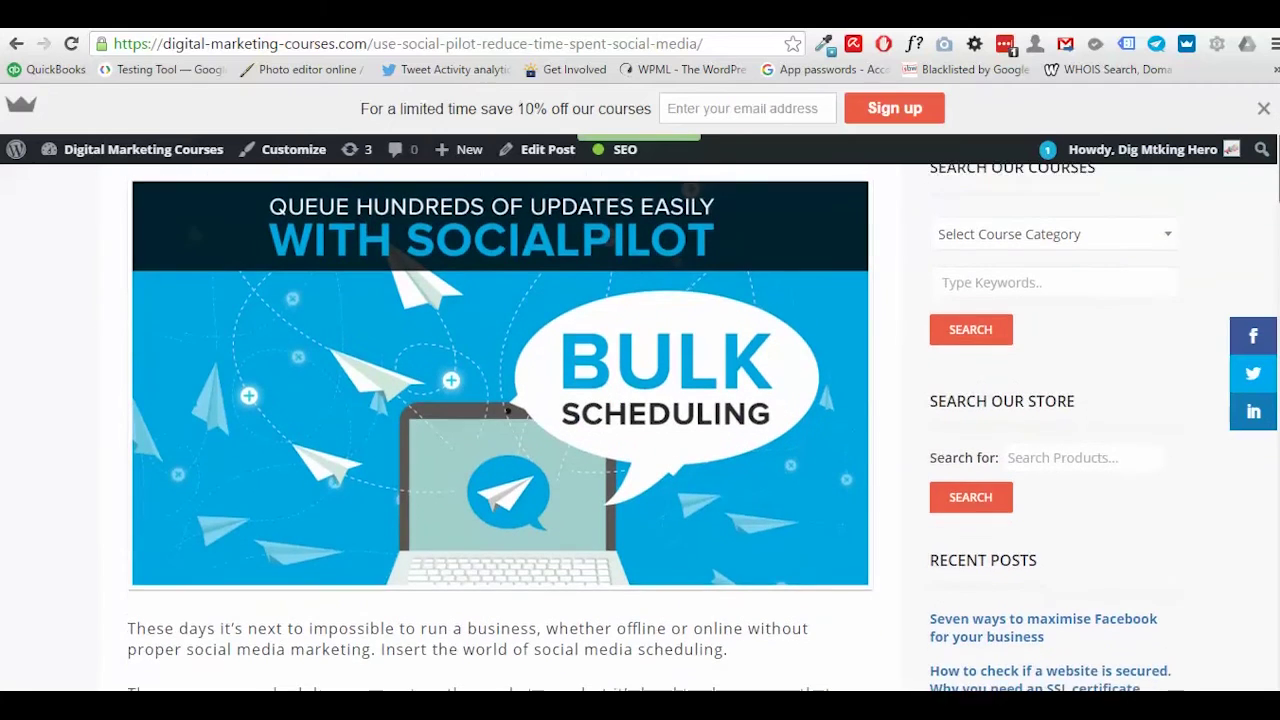
scroll(640, 430, "down", 2)
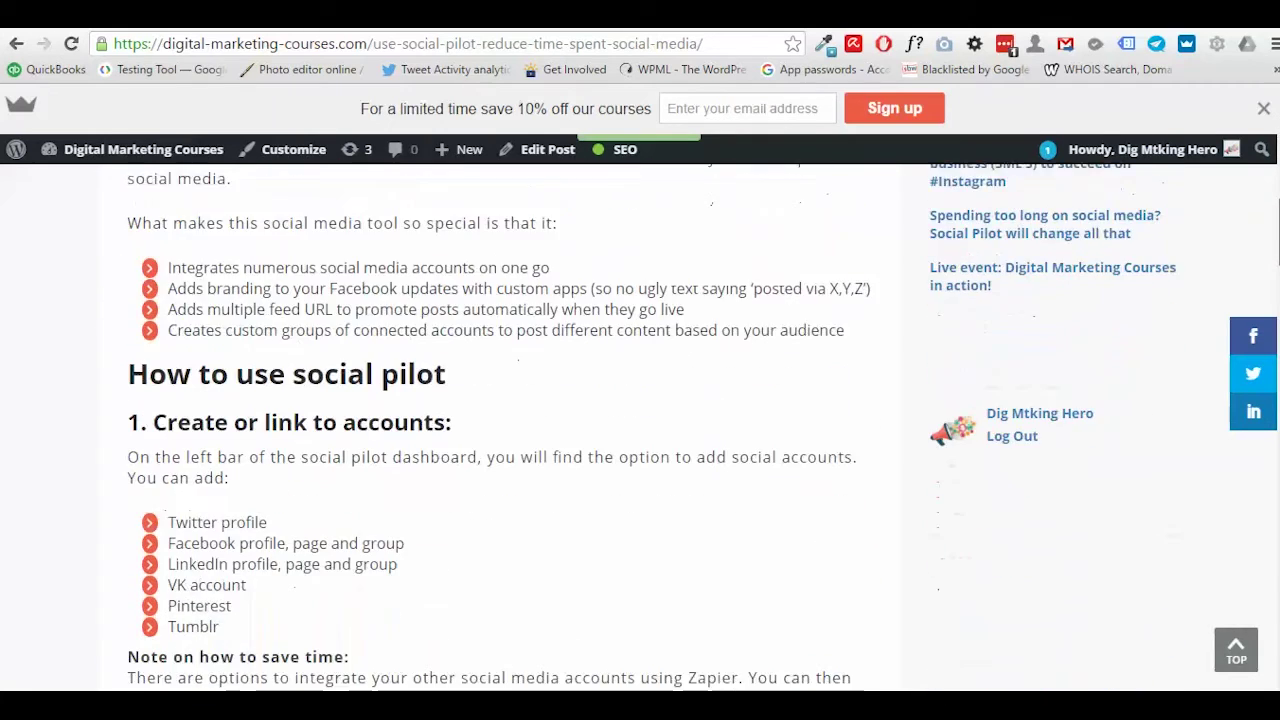
scroll(640, 430, "down", 5)
scroll(1262, 413, "down", 10)
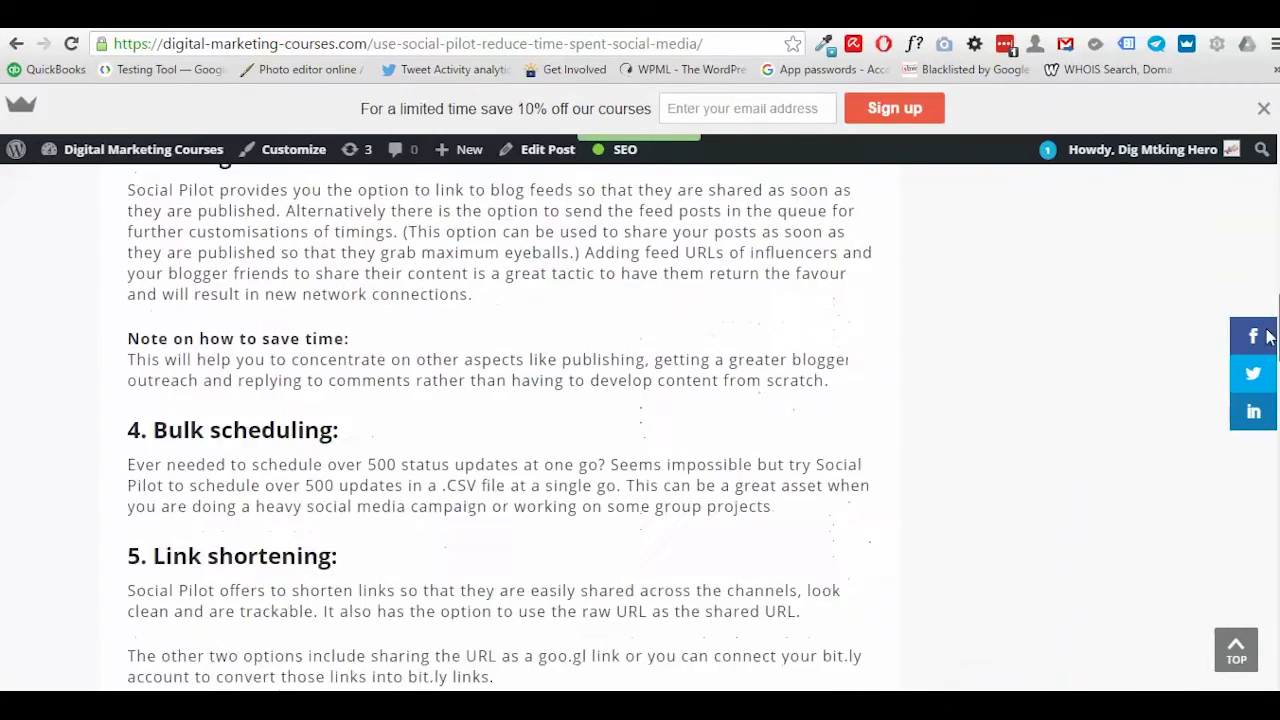
scroll(1262, 413, "down", 2)
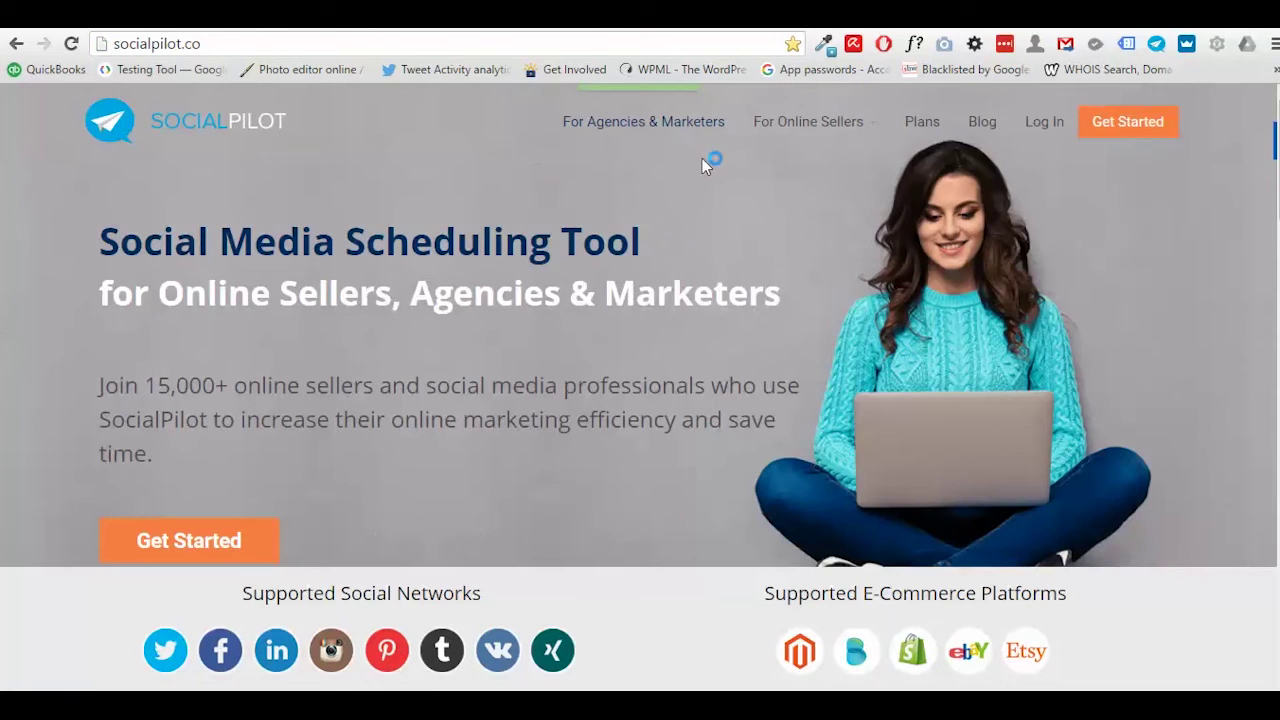
Step: Review the pricing plans on the SocialPilot website and get started with the free Starter plan
mouse_move(790, 142)
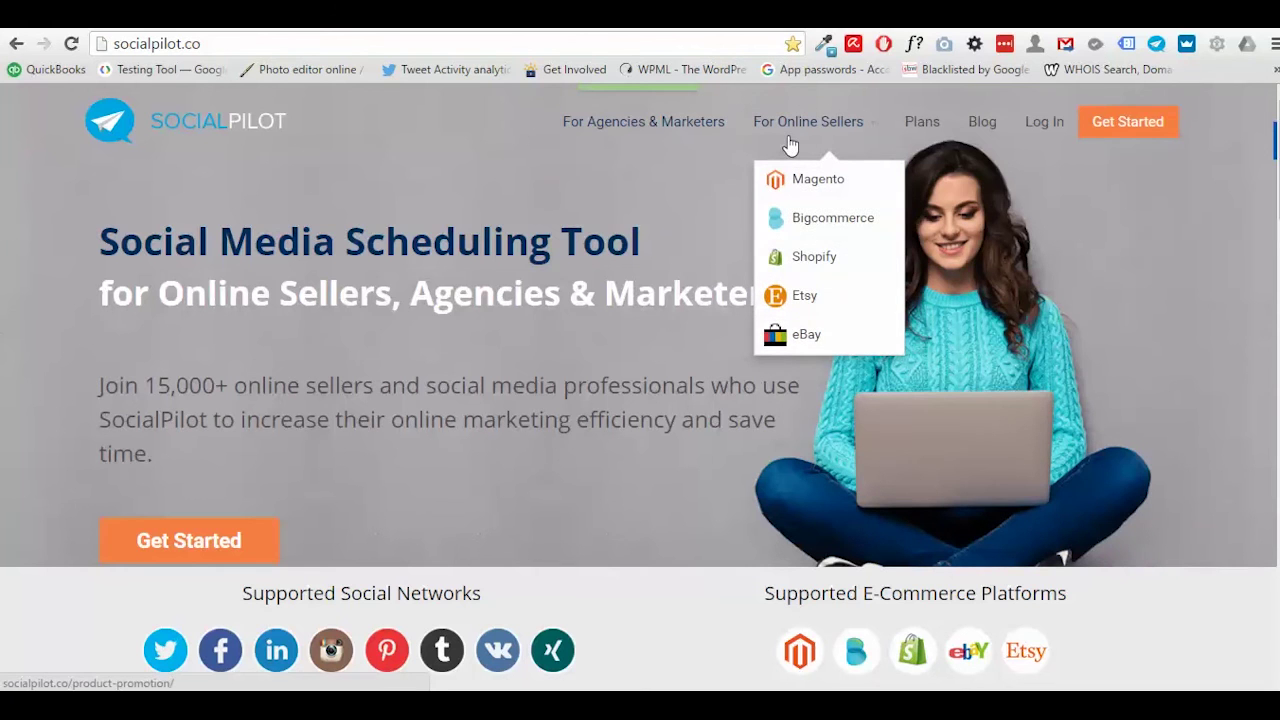
left_click(910, 125)
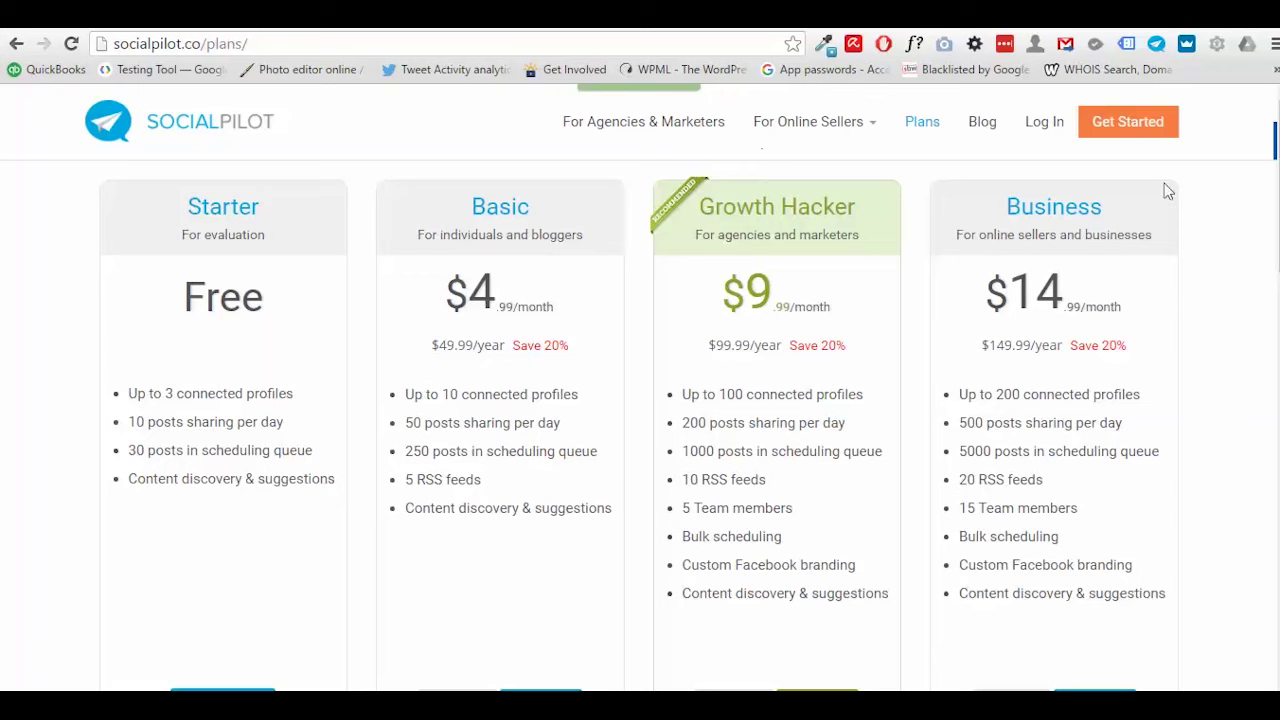
left_click(1126, 123)
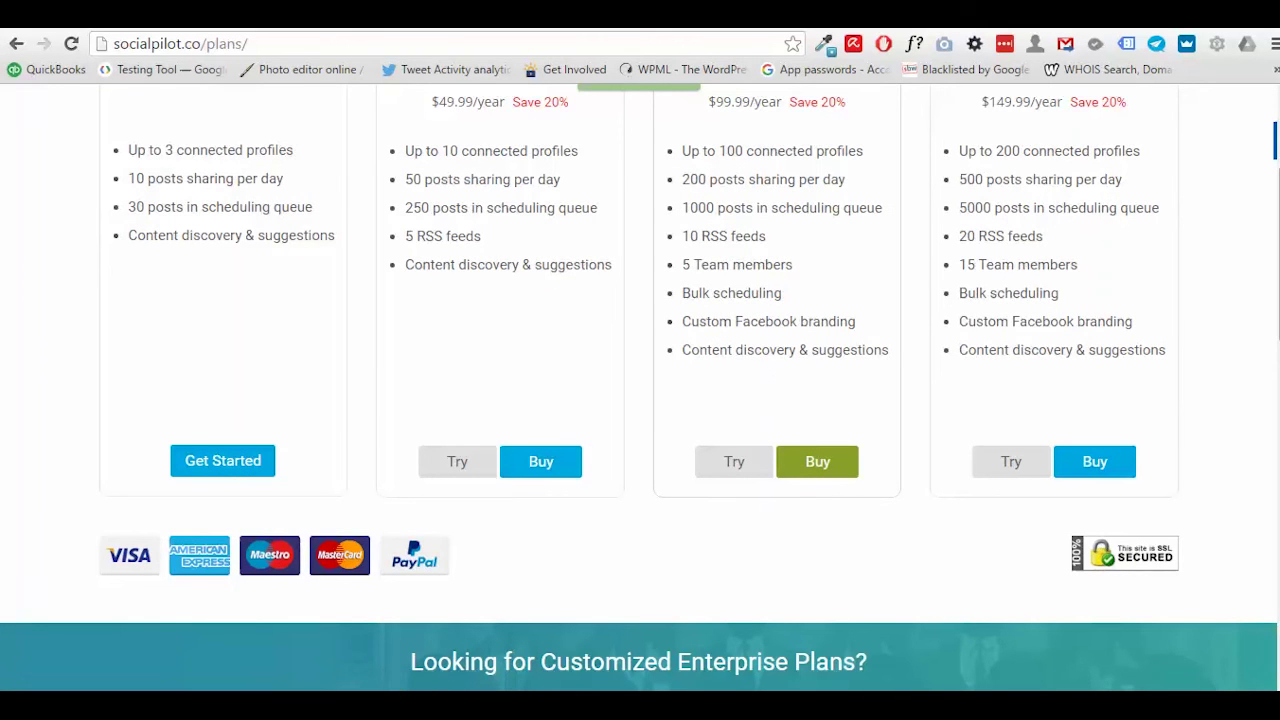
scroll(1270, 300, "up", 3)
scroll(640, 380, "down", 2)
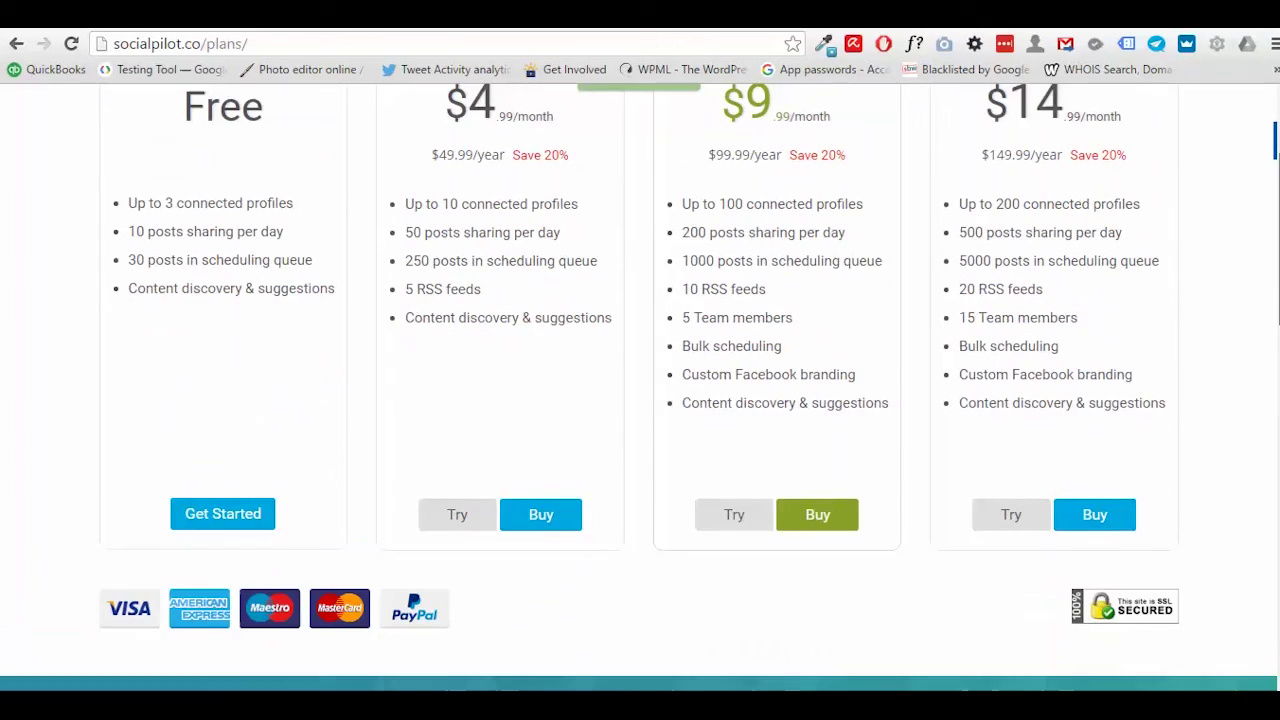
left_click(236, 525)
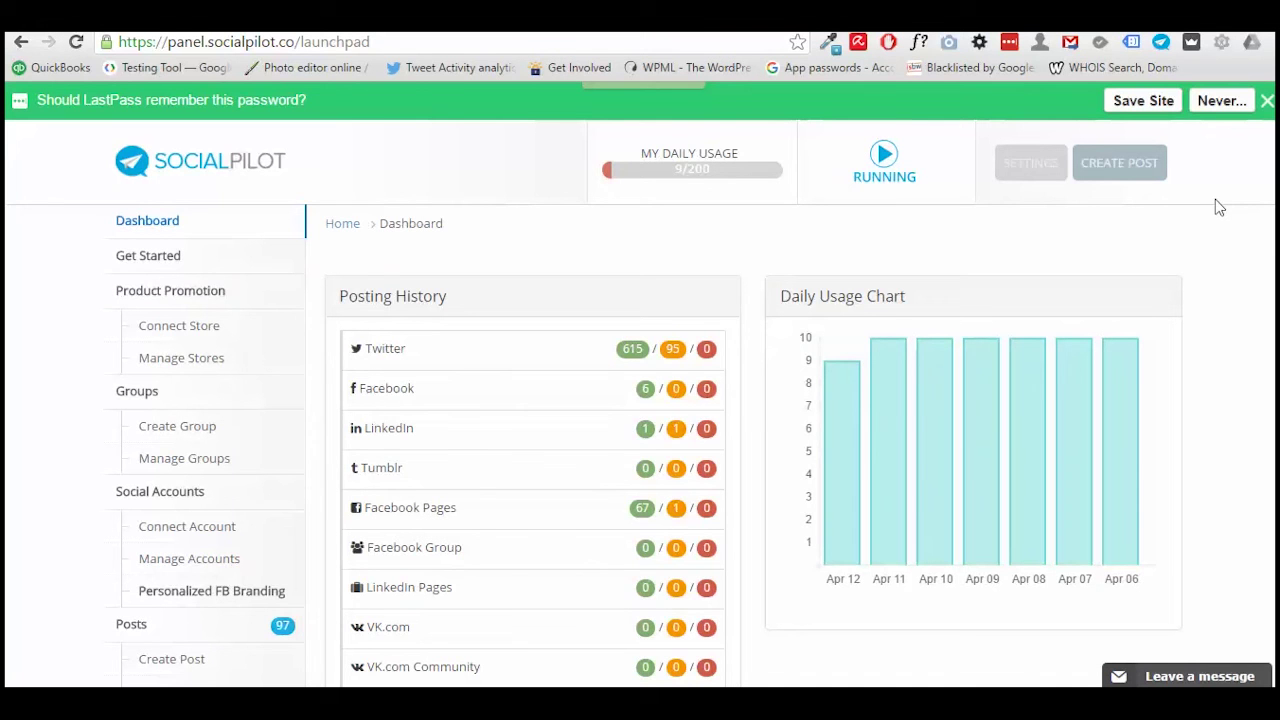
Step: Examine the dashboard's posting history, daily usage chart and available sections
scroll(1274, 254, "down", 1)
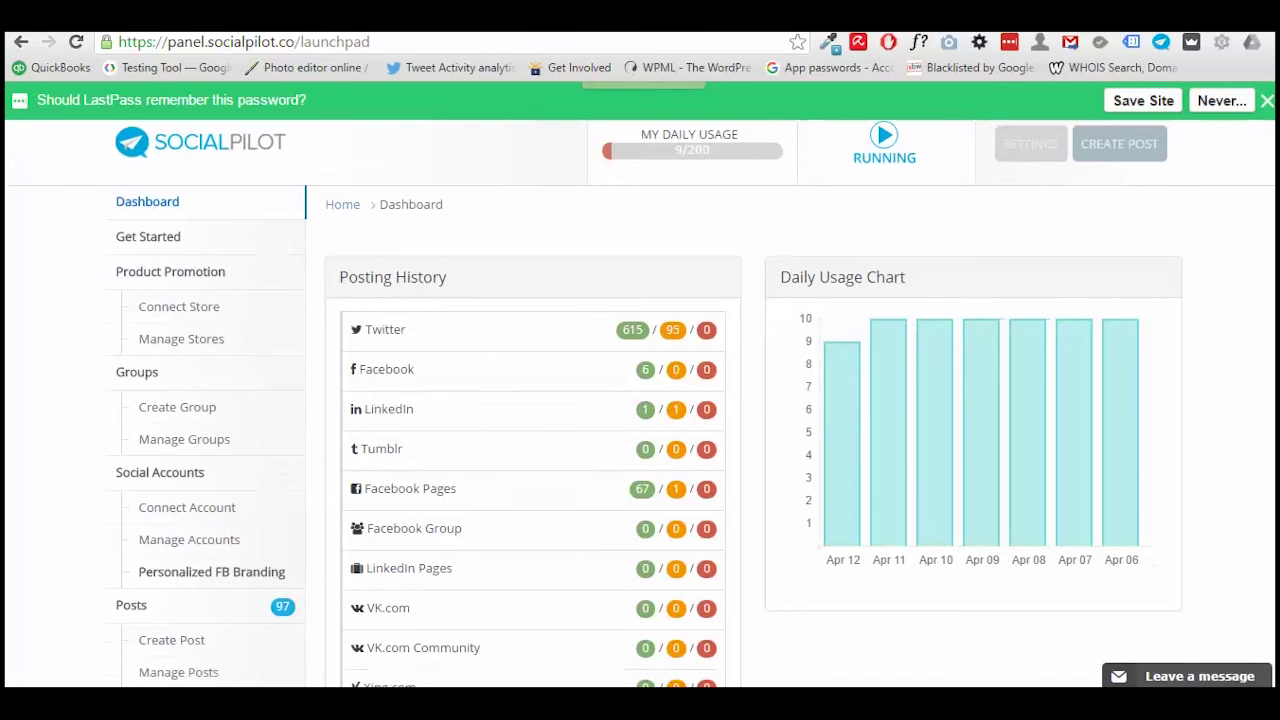
scroll(1275, 256, "down", 1)
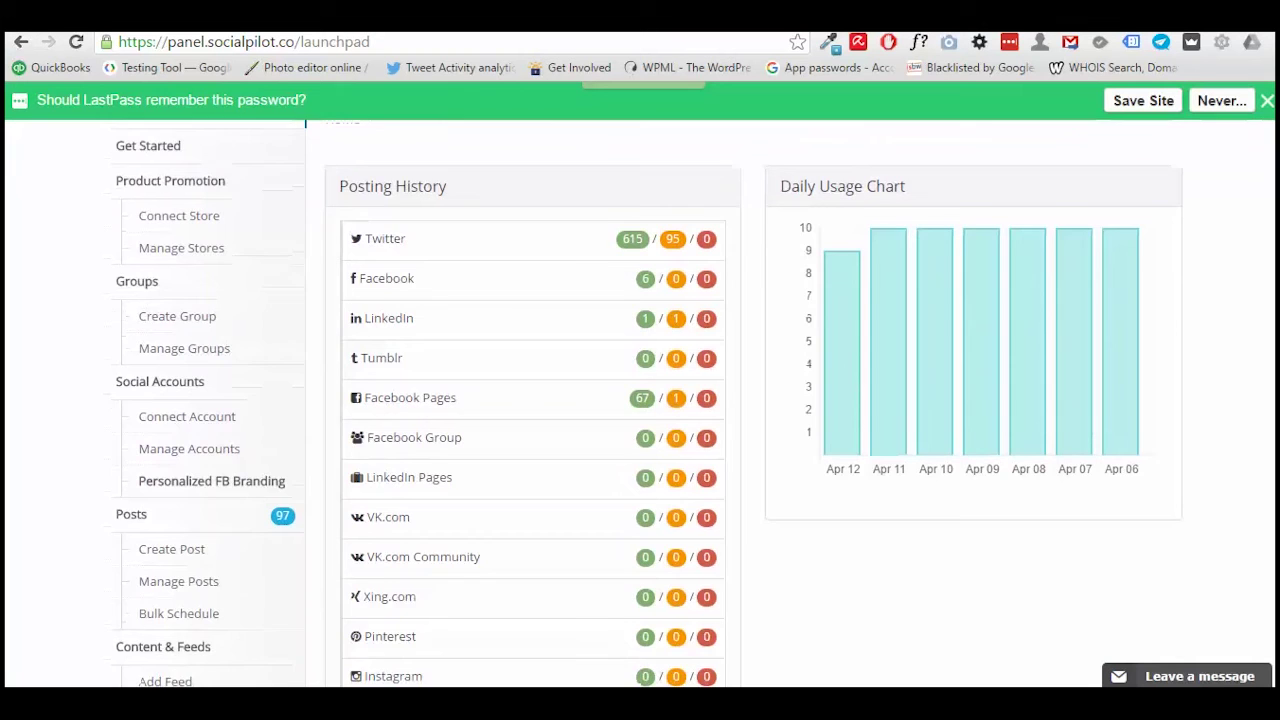
scroll(1275, 256, "down", 1)
scroll(1273, 462, "down", 3)
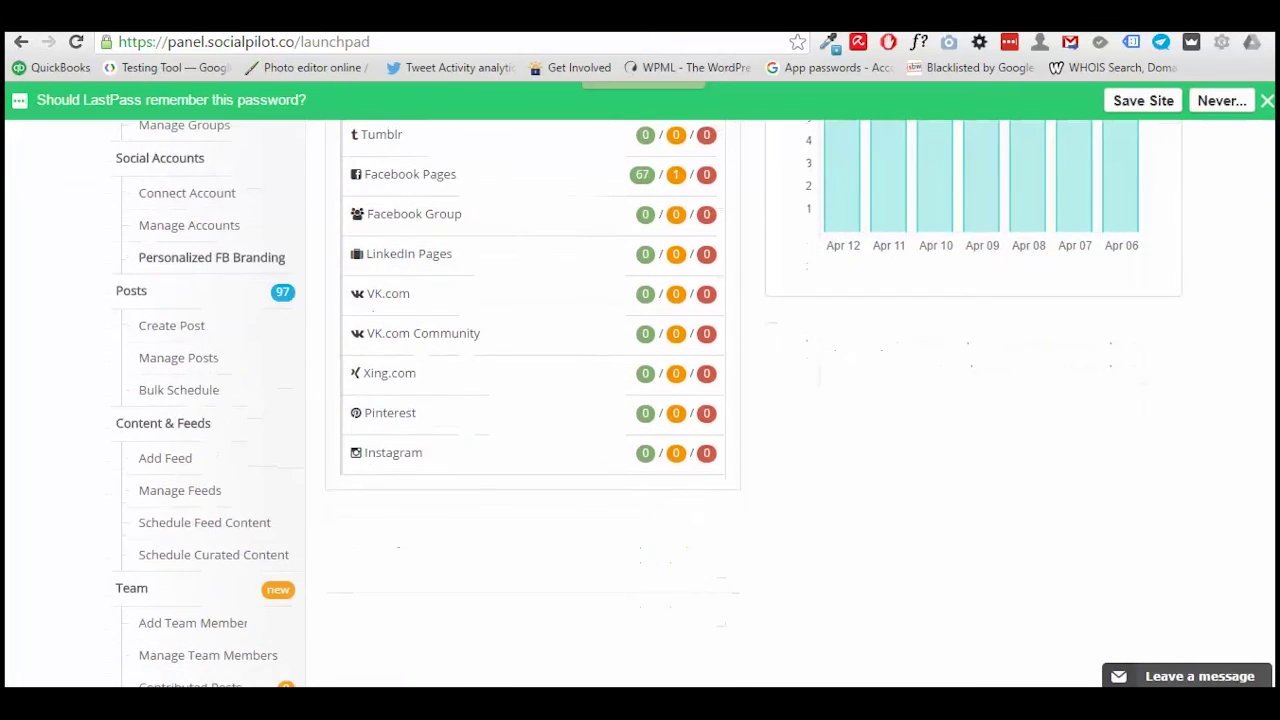
scroll(1243, 257, "up", 5)
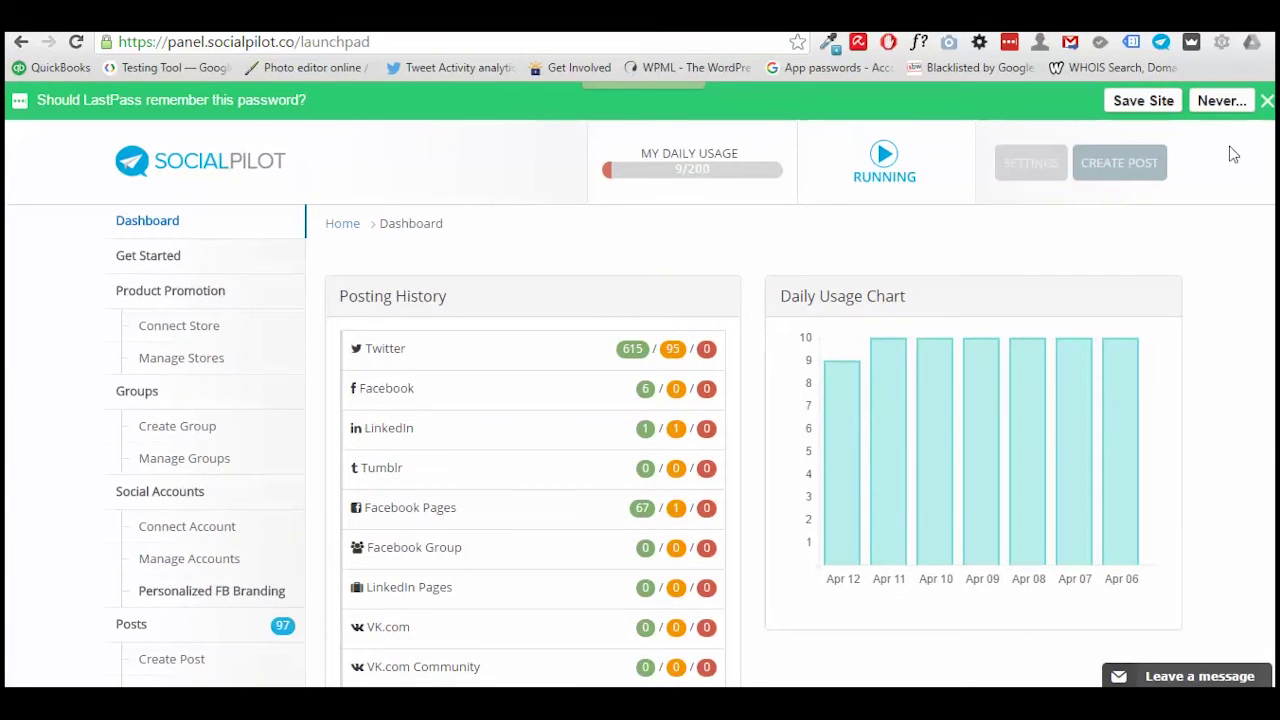
Step: Open the page for connecting social accounts and examine the Facebook profile and page connection options
left_click(157, 505)
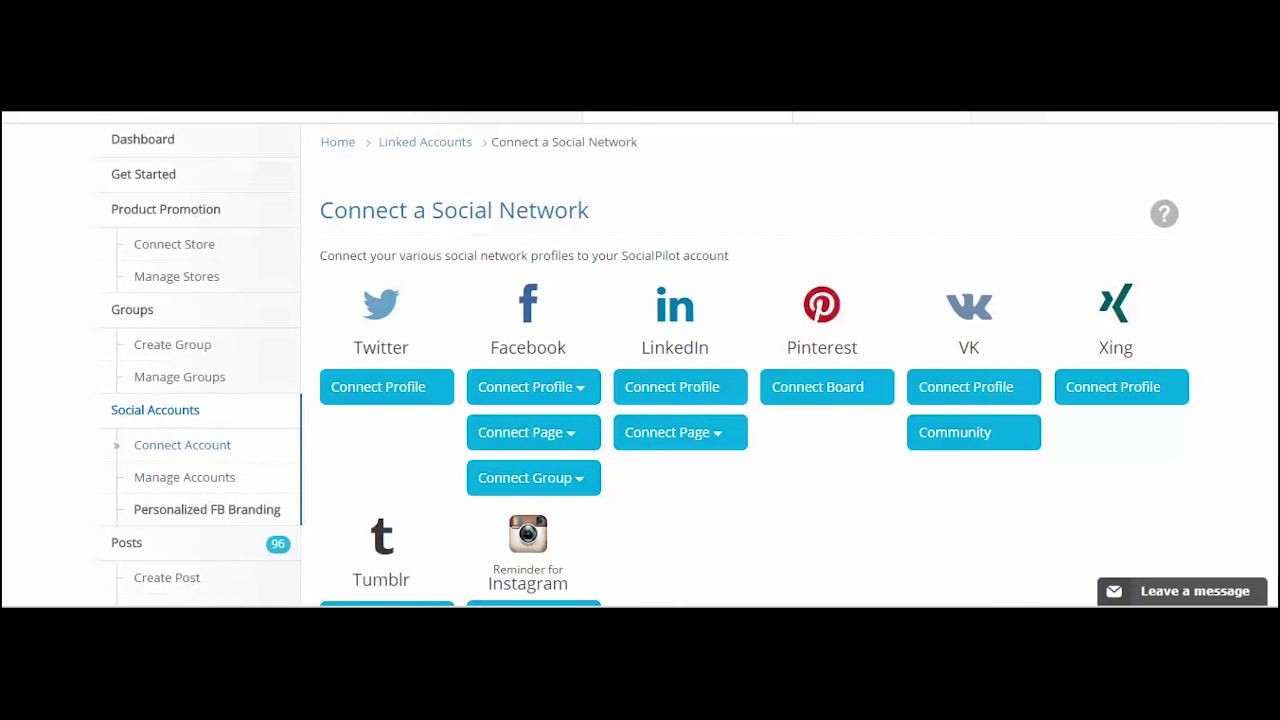
scroll(700, 340, "down", 1)
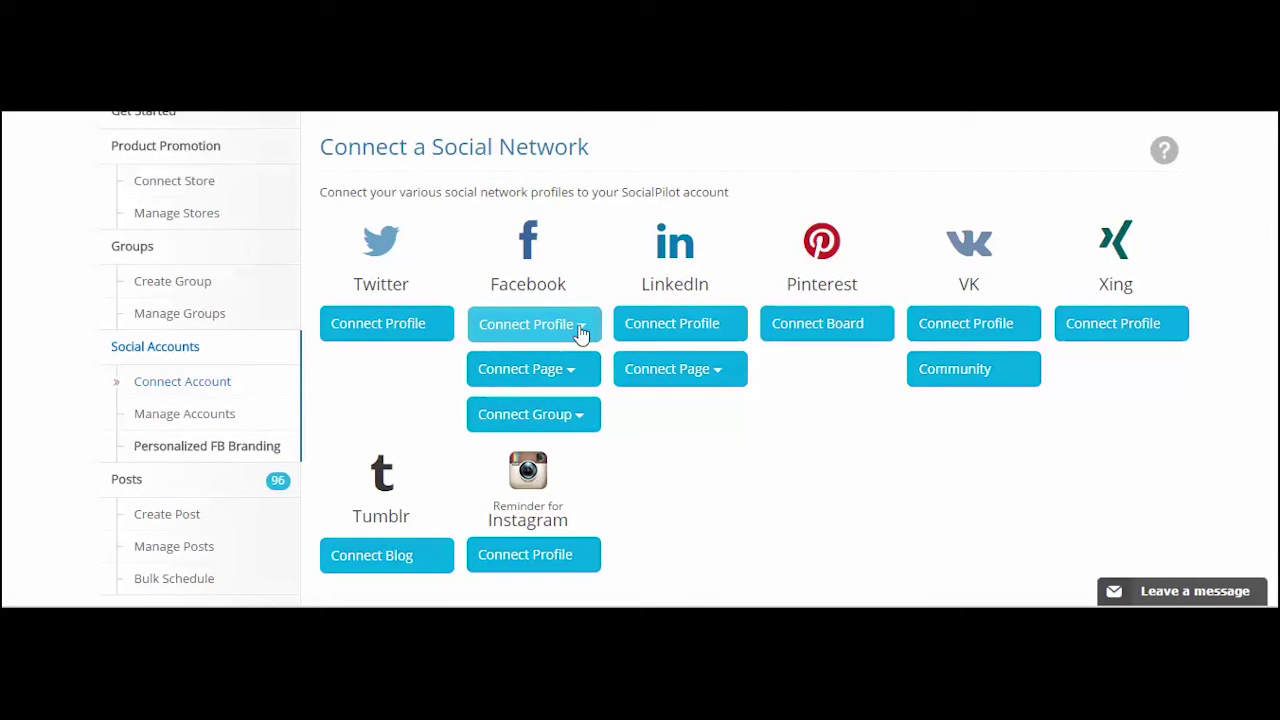
left_click(580, 329)
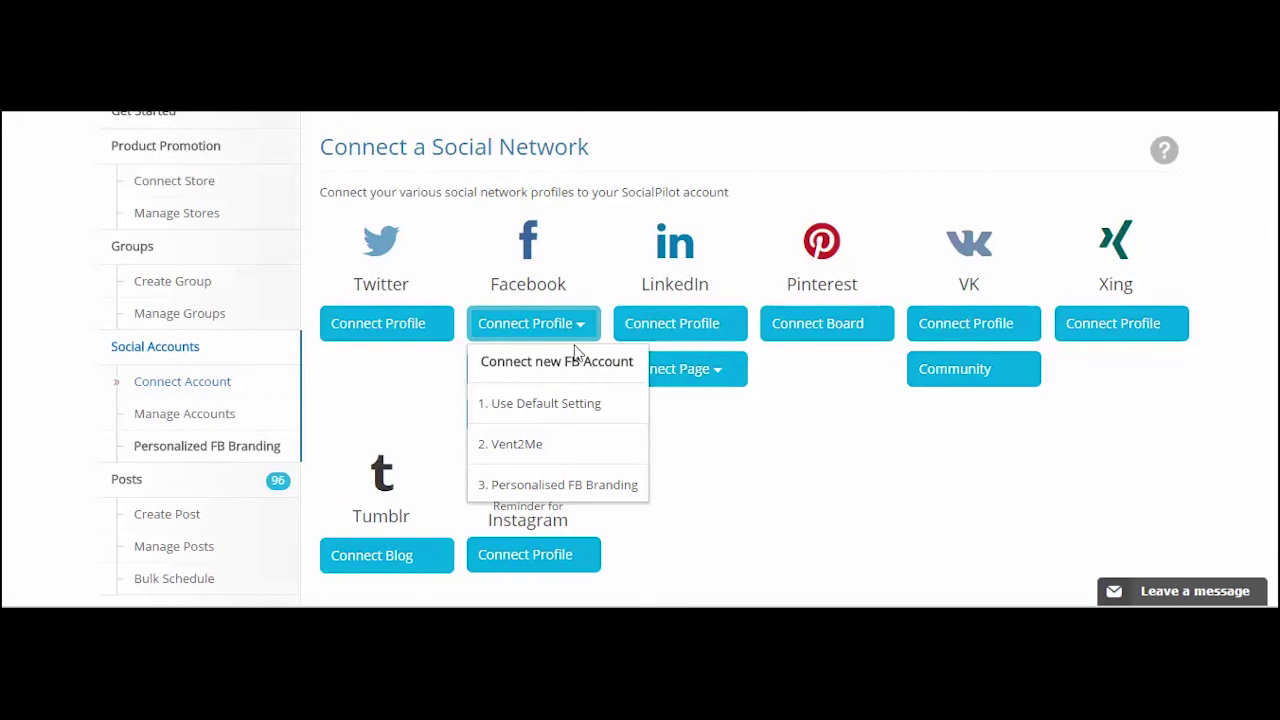
left_click(581, 333)
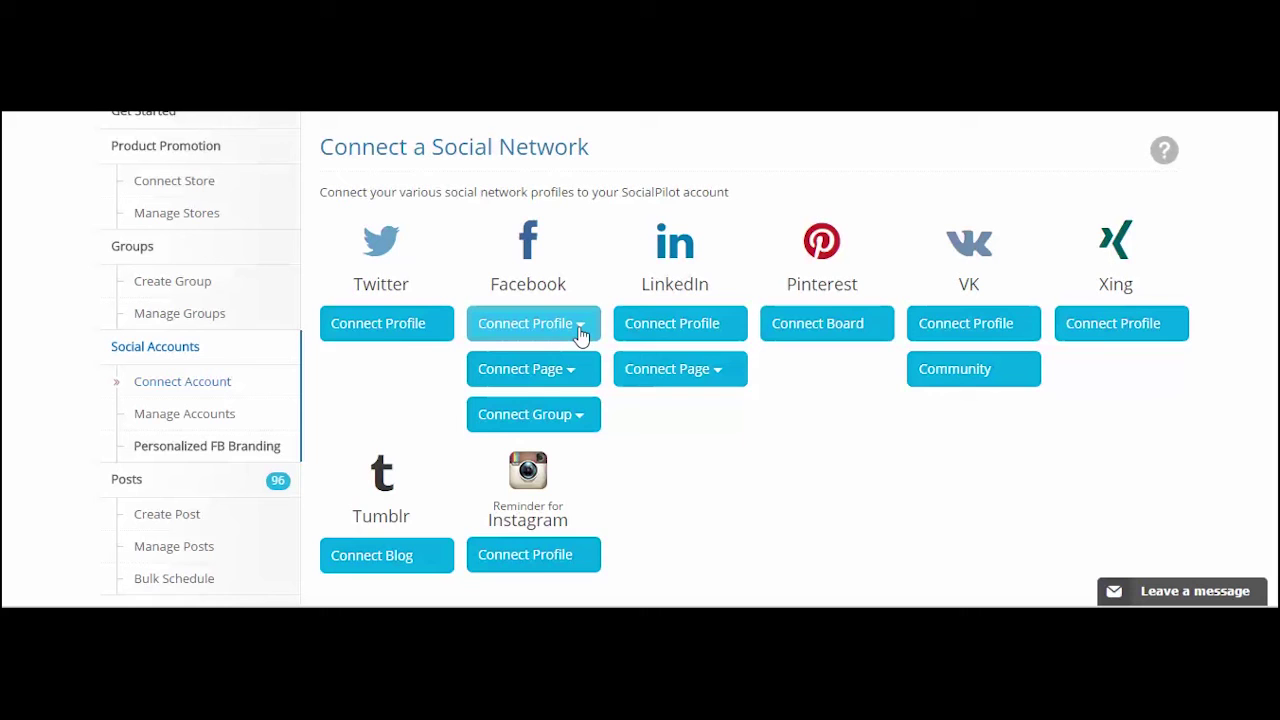
left_click(569, 380)
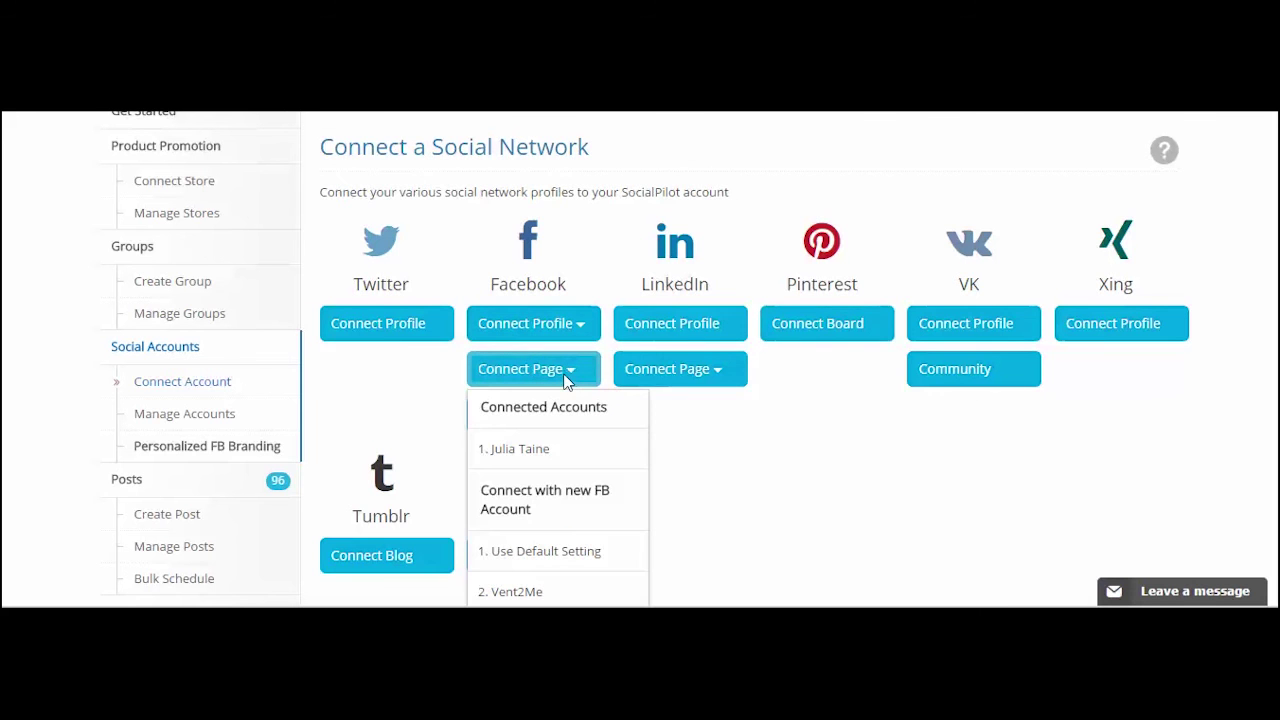
left_click(561, 382)
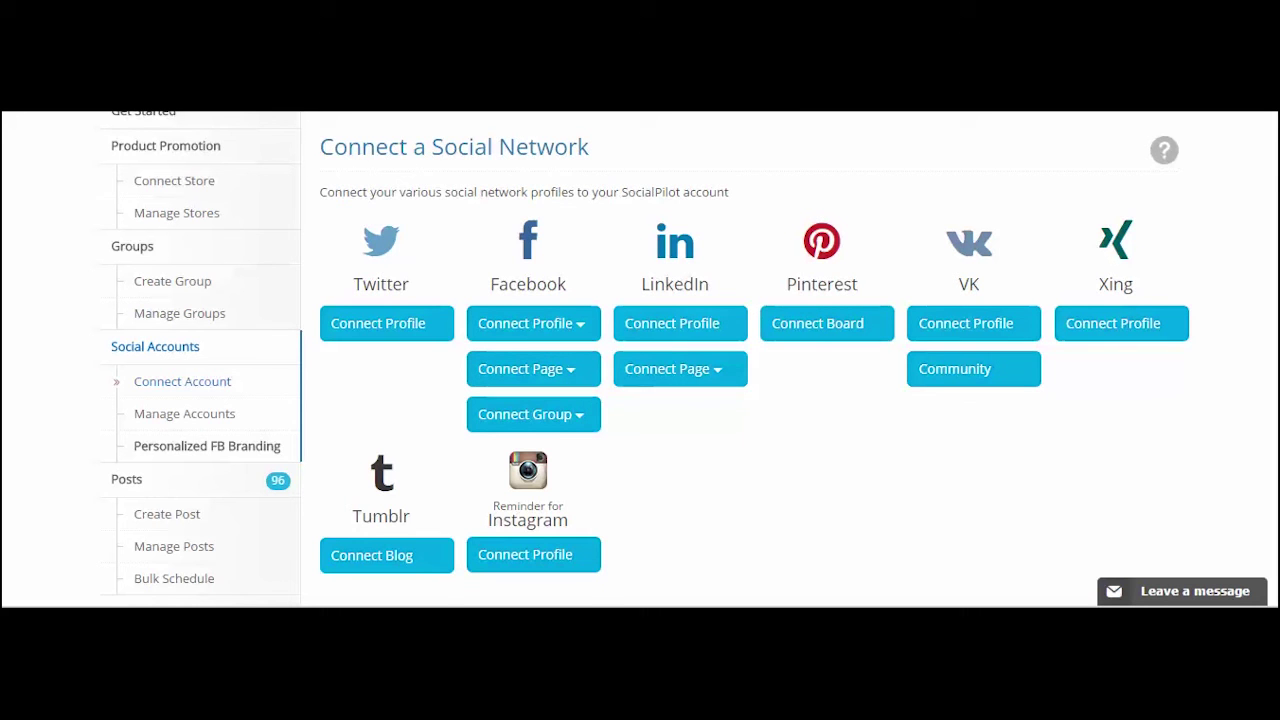
scroll(1223, 383, "up", 1)
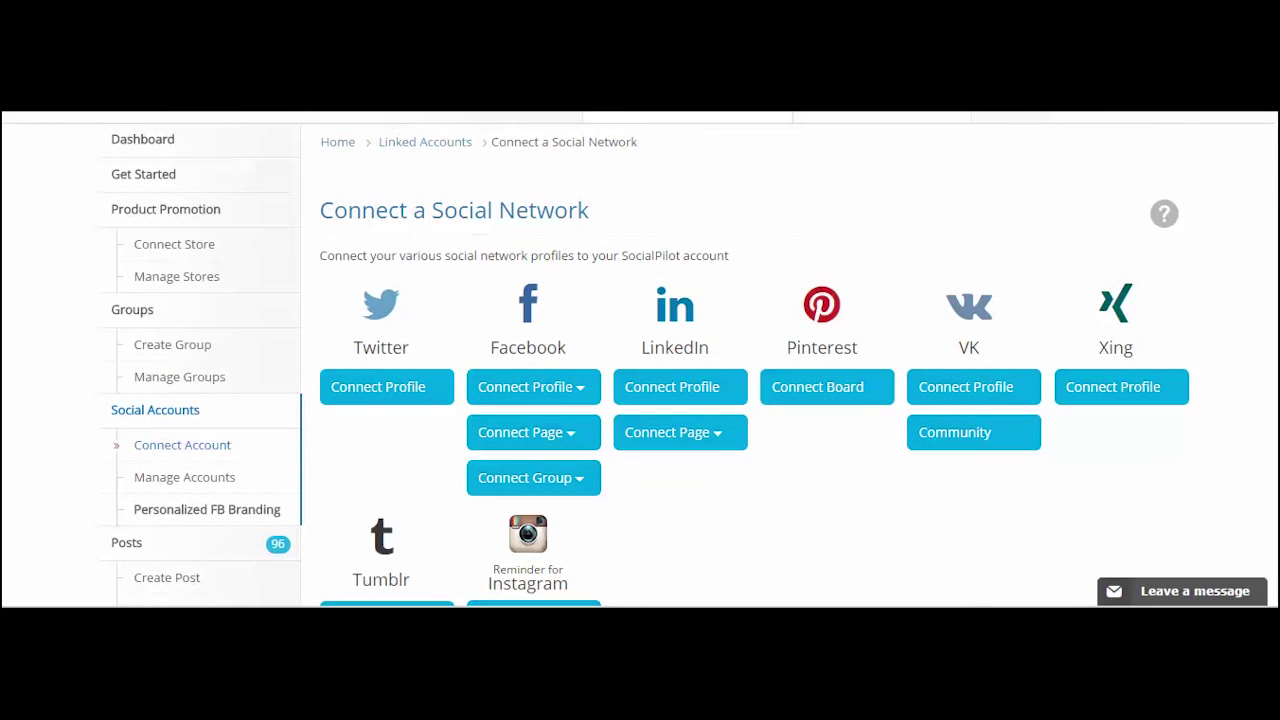
scroll(178, 455, "down", 2)
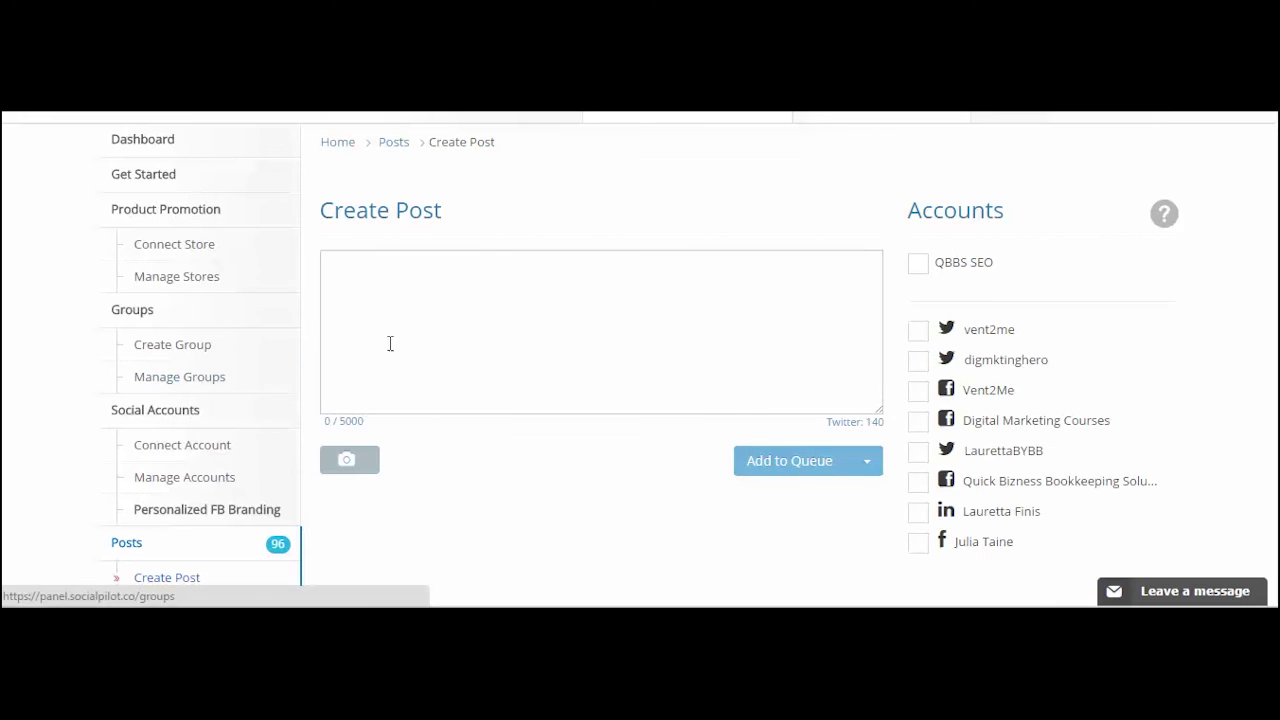
left_click(436, 328)
type("Hi there")
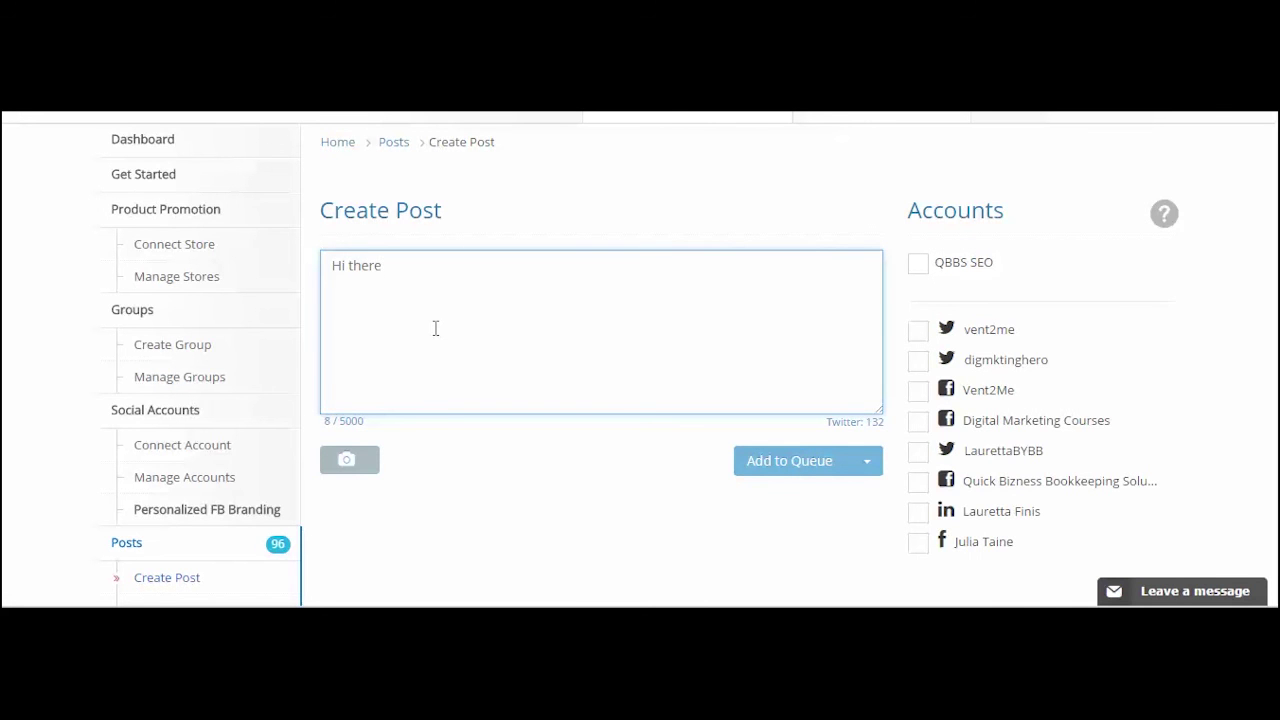
type("i there this is a test post. ")
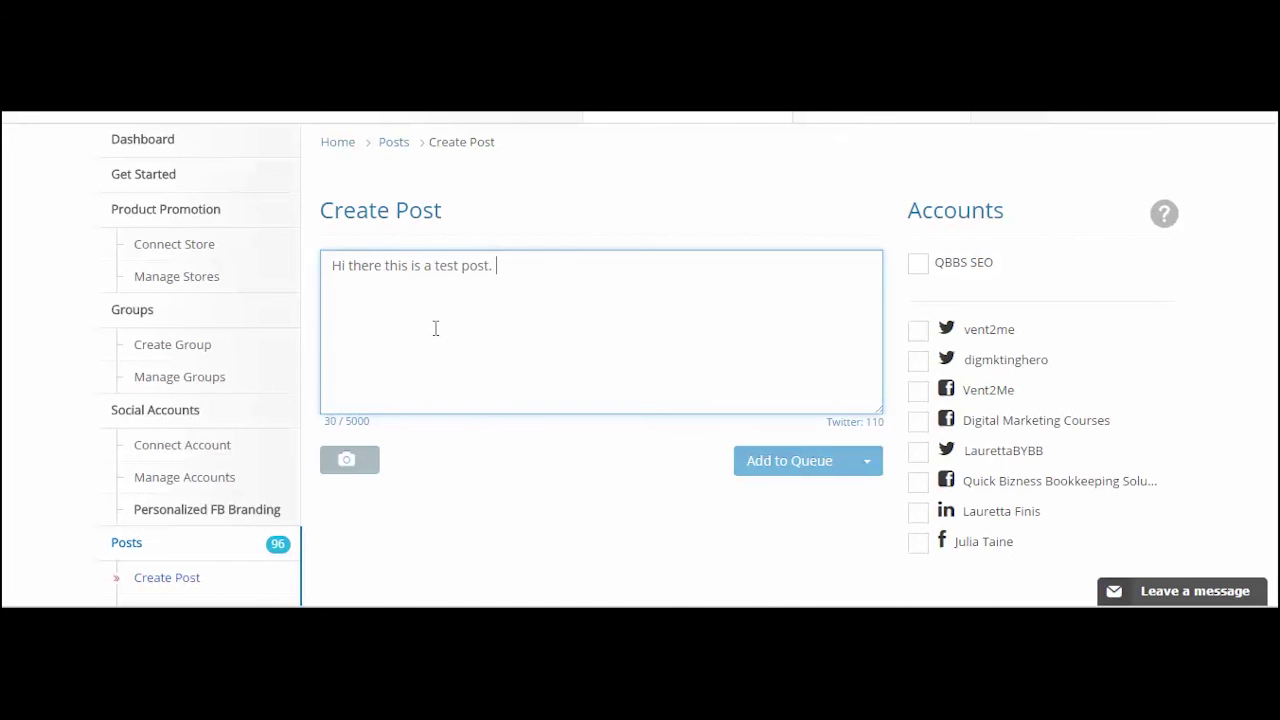
type("www.vent2me.com.au")
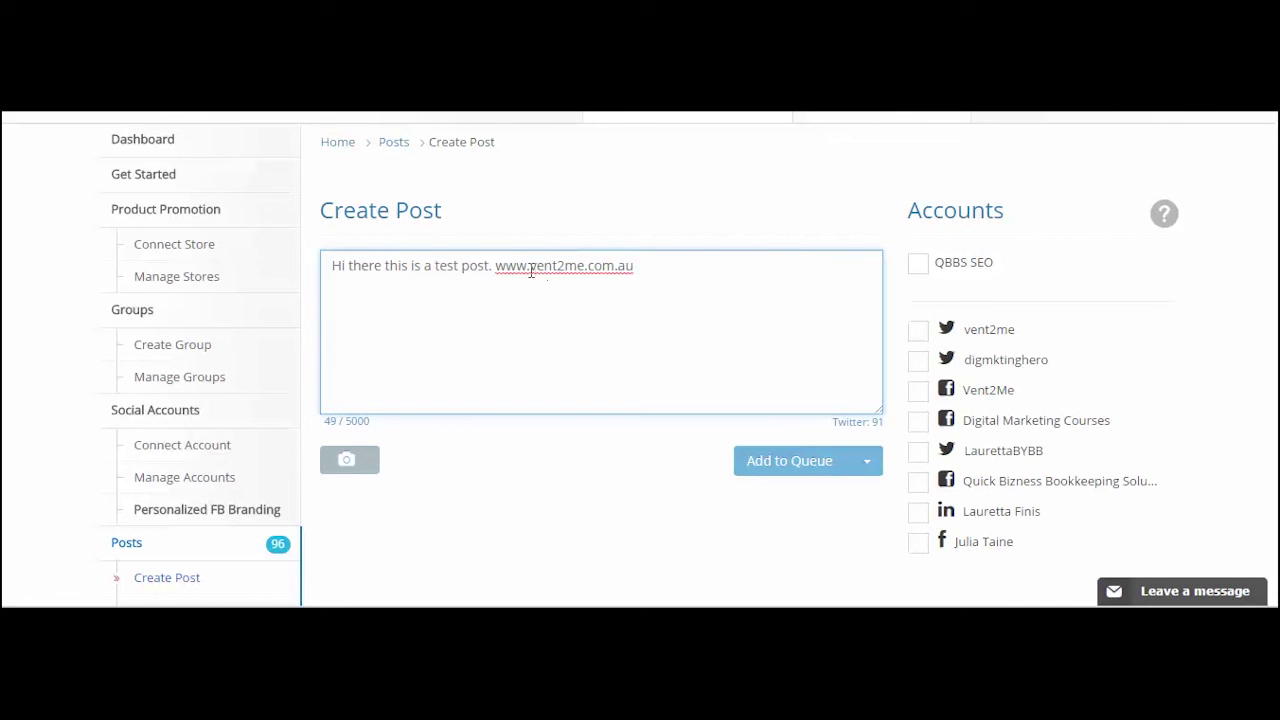
left_click(433, 265)
key("Right")
left_click(680, 271)
type("#digitalmarketing")
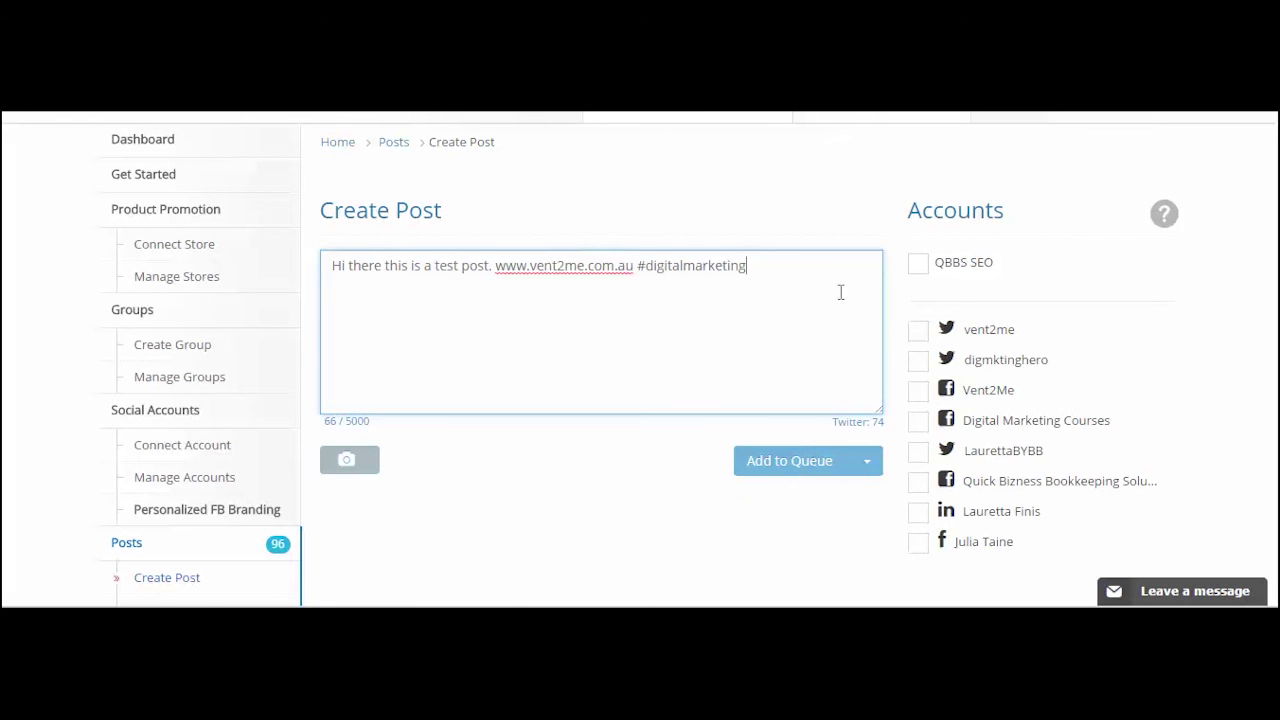
Step: Select the vent2me and digmktinghero Twitter accounts and the Vent2Me Facebook page for the post, and check the alternatives to queueing it
left_click(918, 331)
left_click(918, 361)
left_click(918, 390)
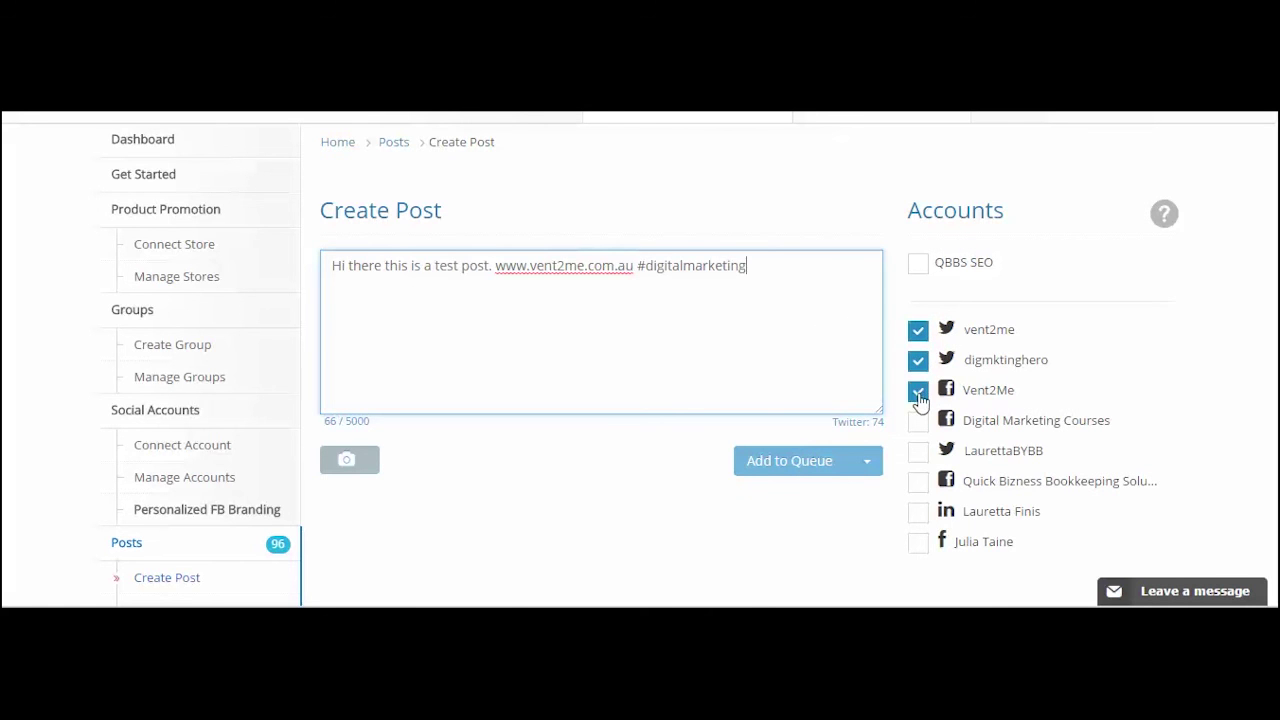
left_click(869, 463)
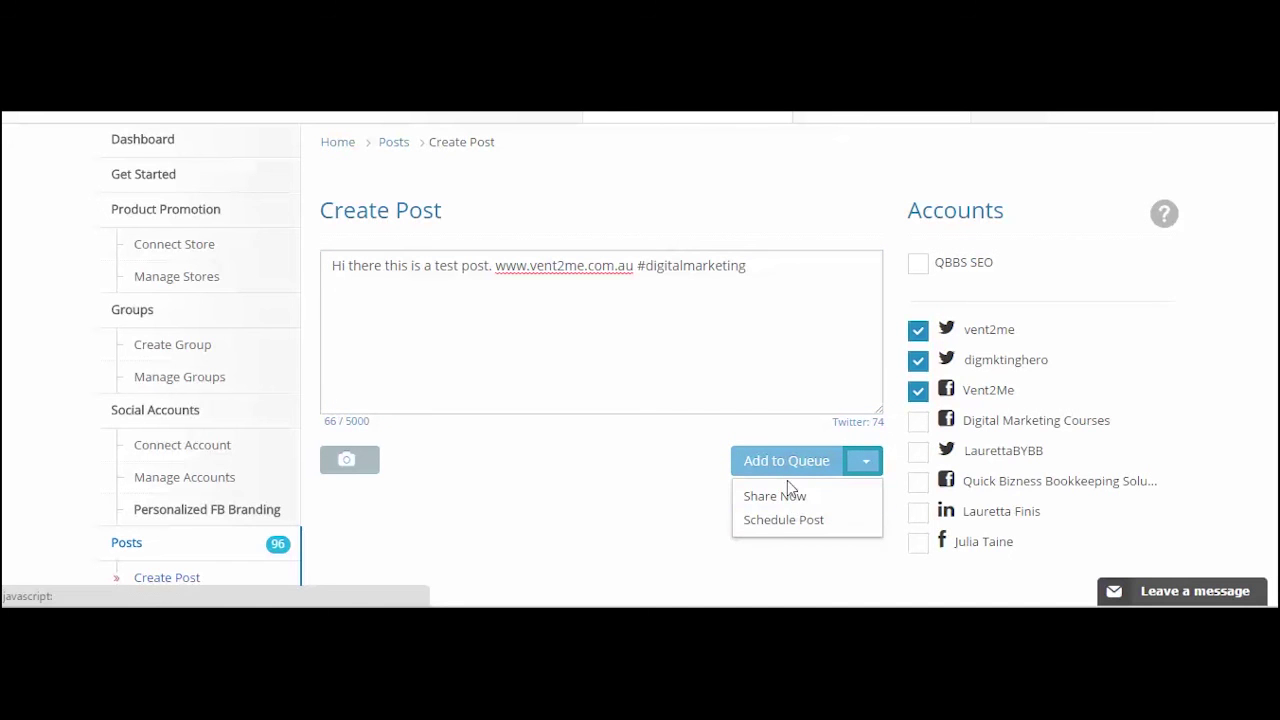
left_click(680, 360)
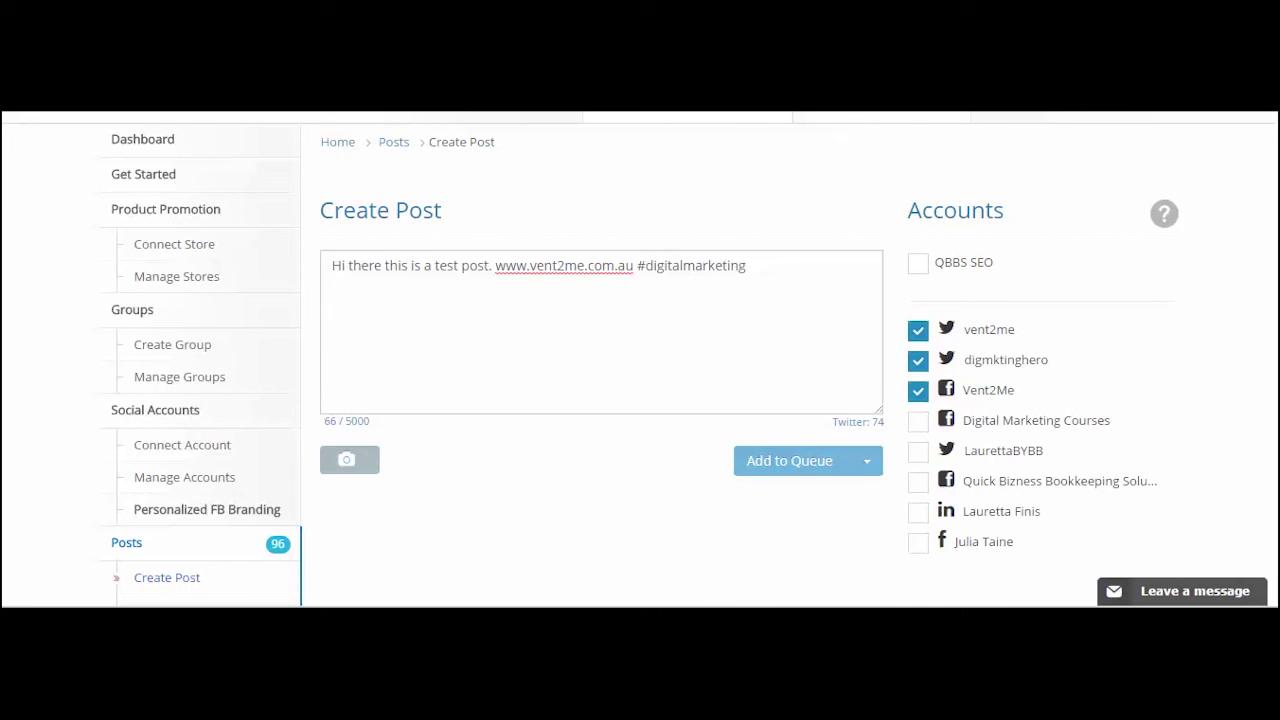
Step: Open the post management page and look through the queued posts
scroll(462, 333, "down", 4)
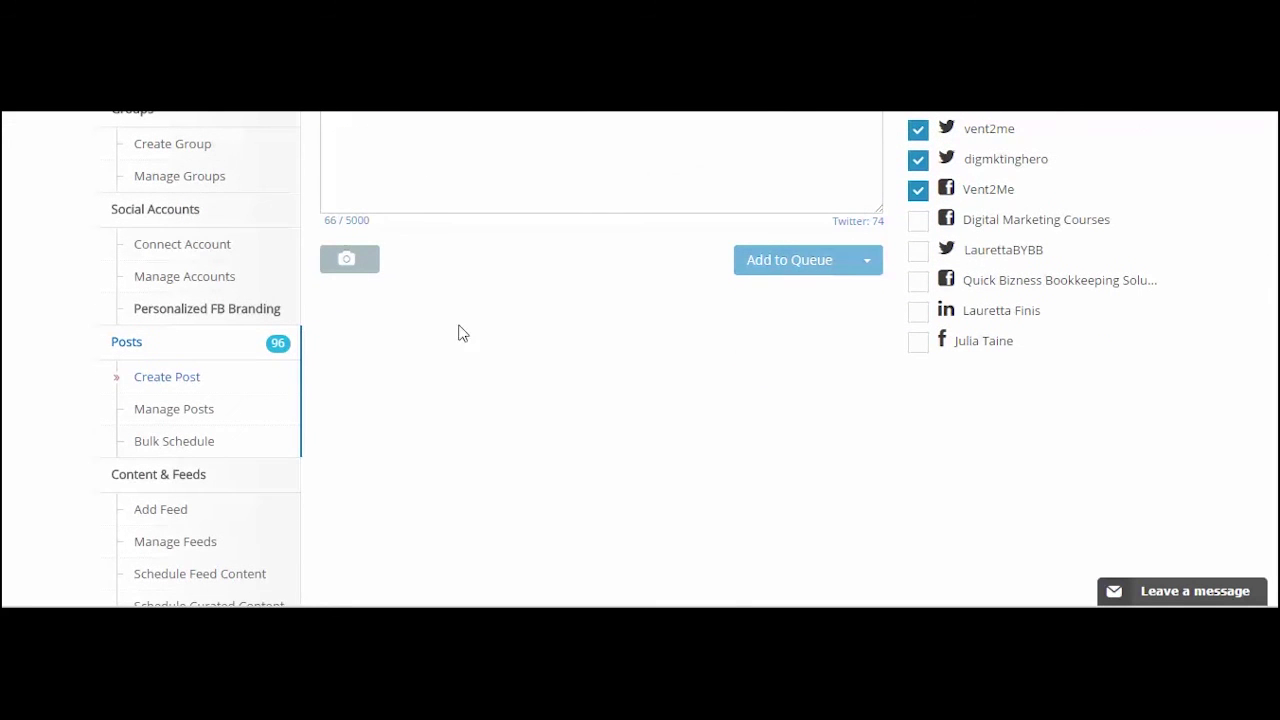
left_click(151, 412)
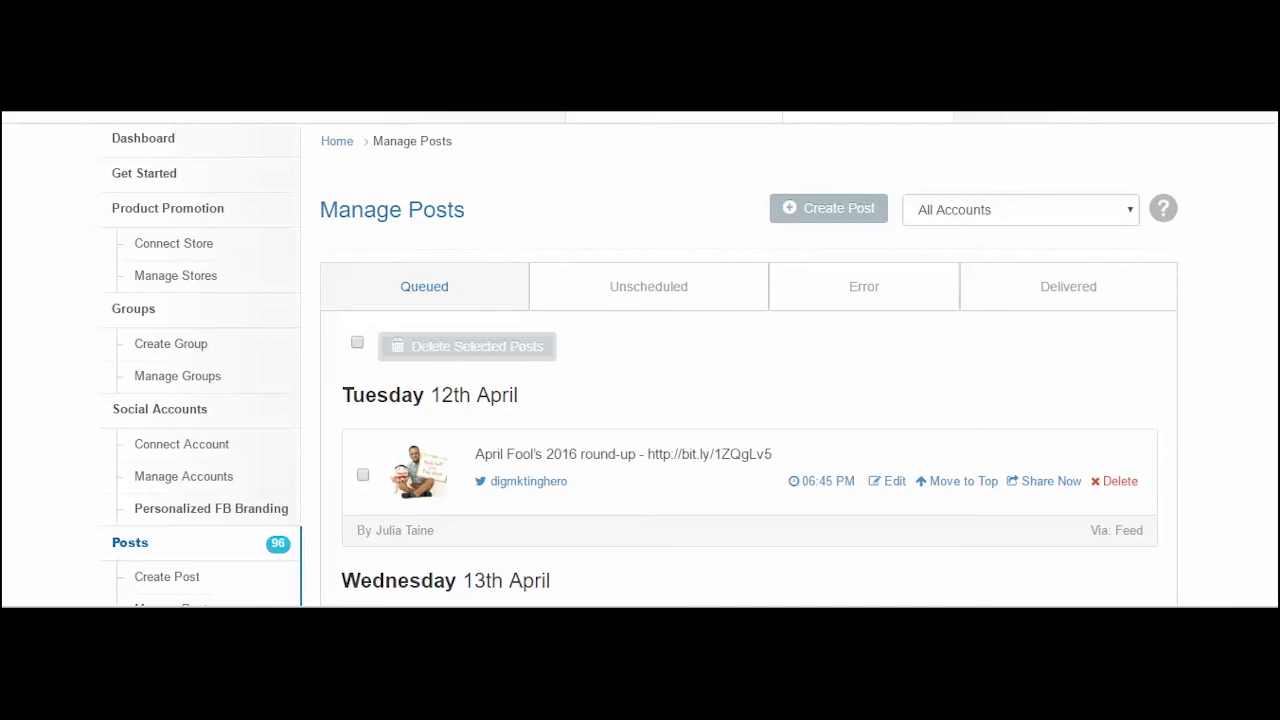
scroll(640, 360, "down", 10)
scroll(640, 360, "up", 10)
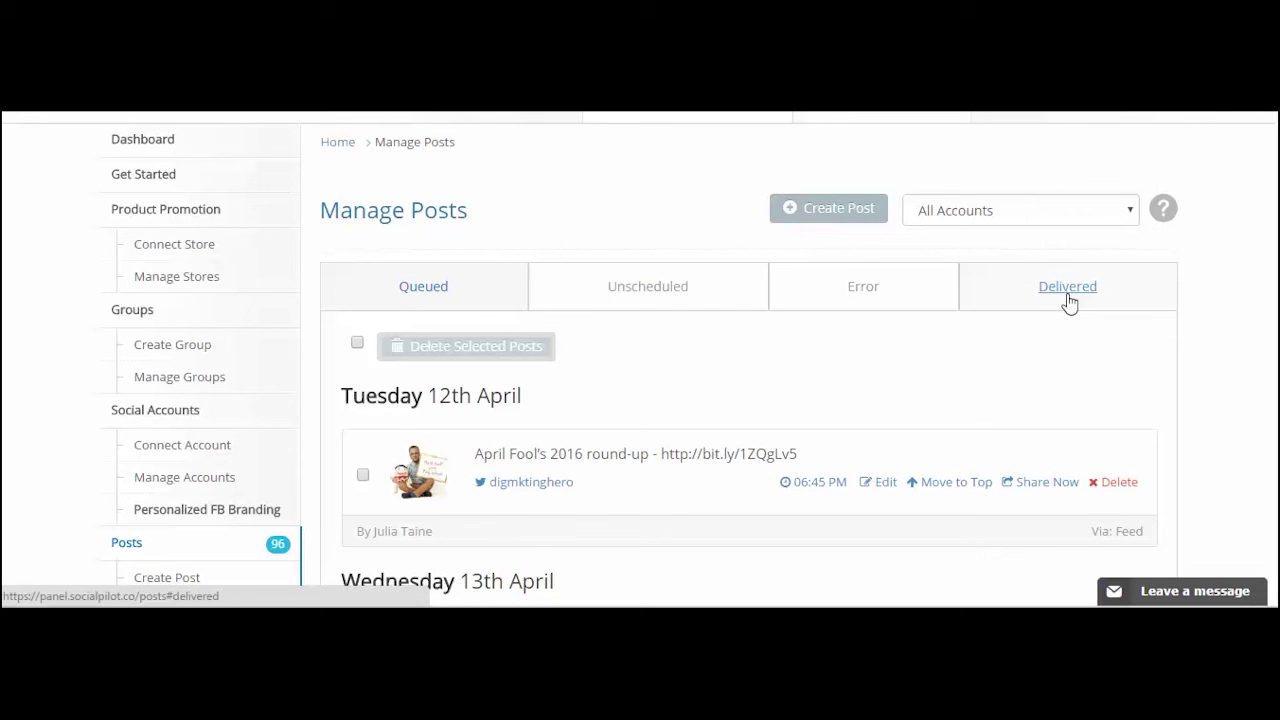
Step: Open the Bulk Schedule page and examine its CSV upload options
scroll(740, 360, "down", 3)
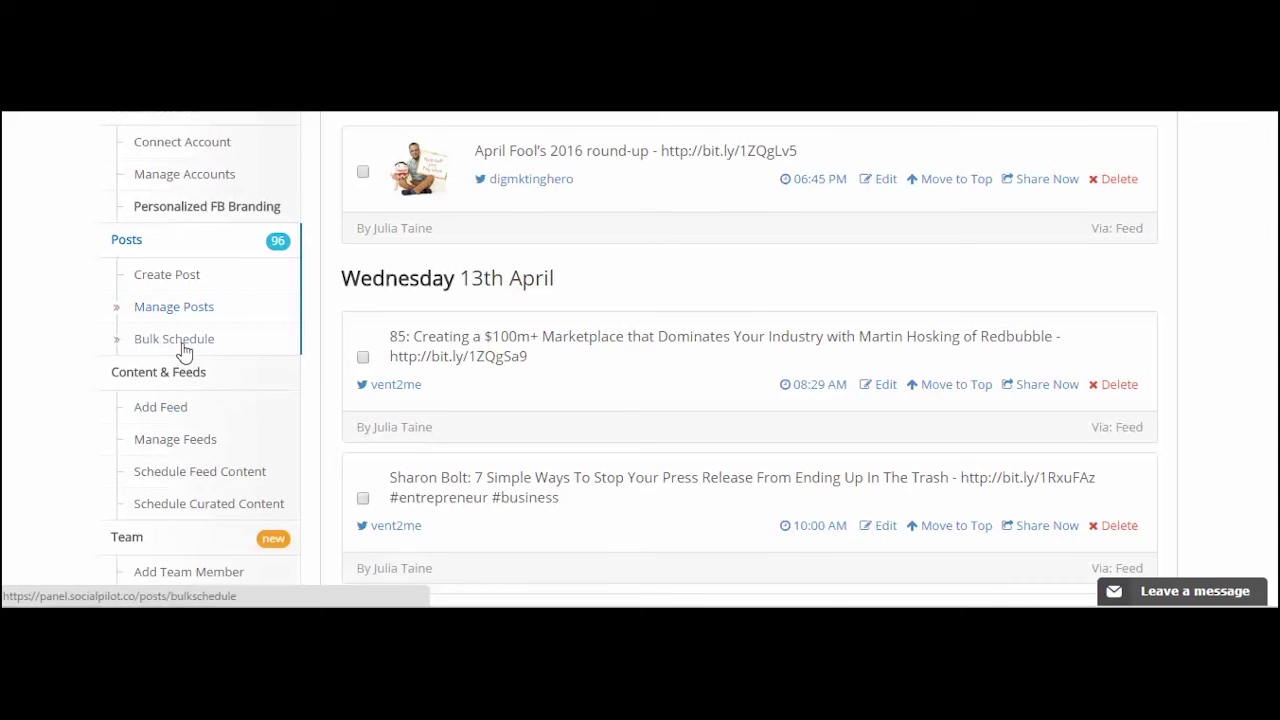
left_click(239, 342)
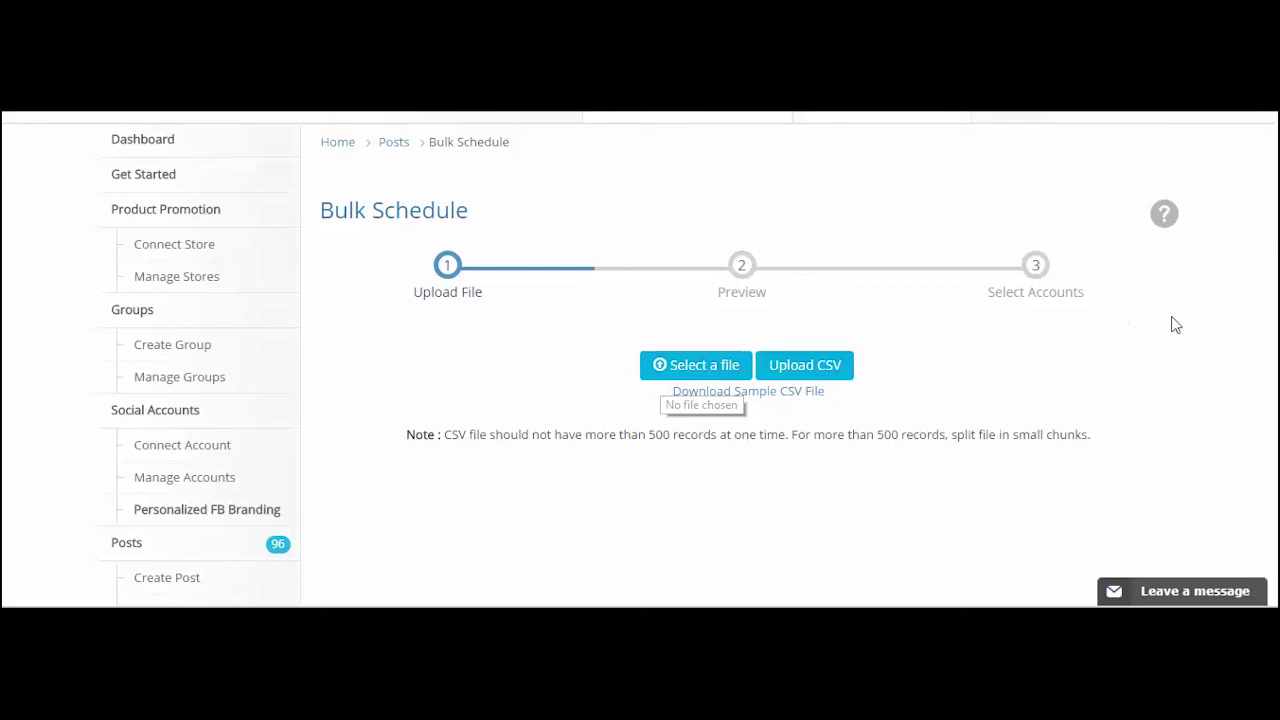
scroll(1171, 323, "down", 1)
scroll(640, 360, "down", 3)
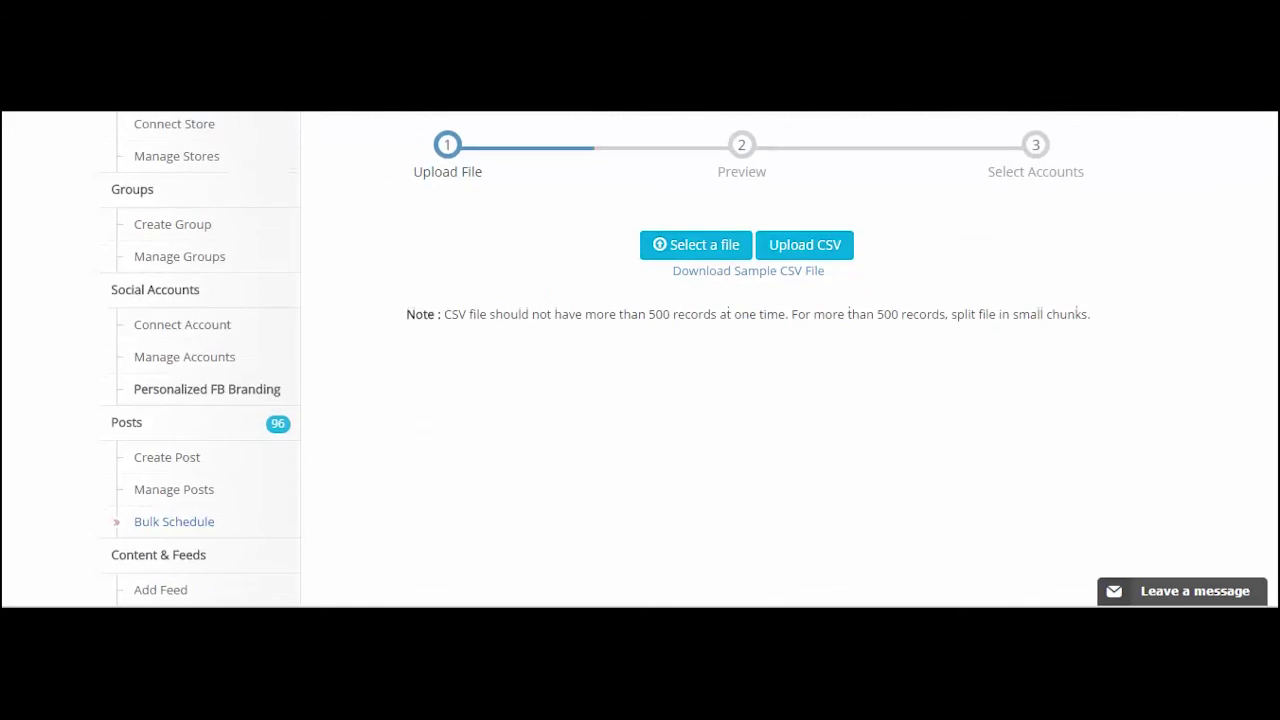